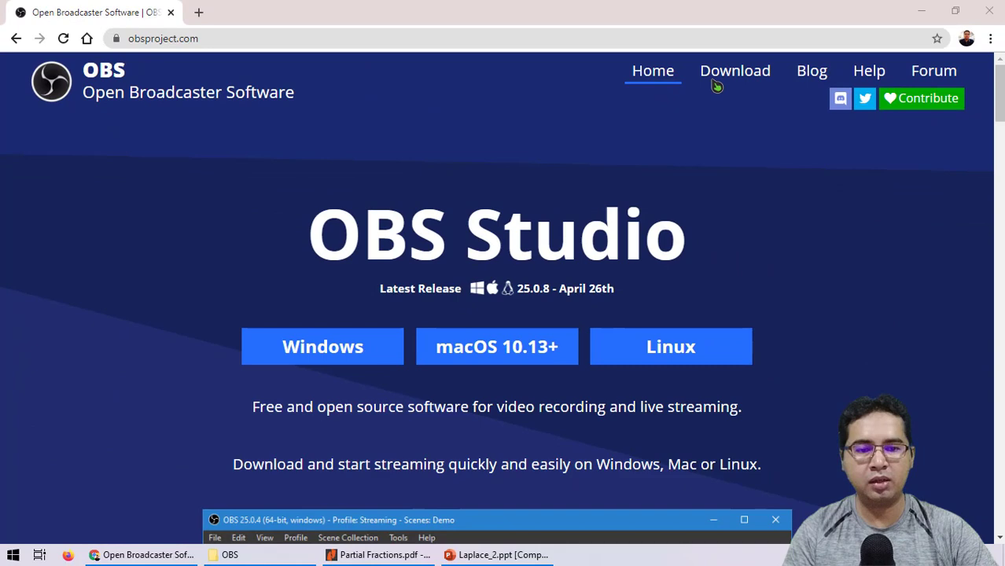
Open the OBS Studio download page and go to the Windows installer options.
left_click(957, 111)
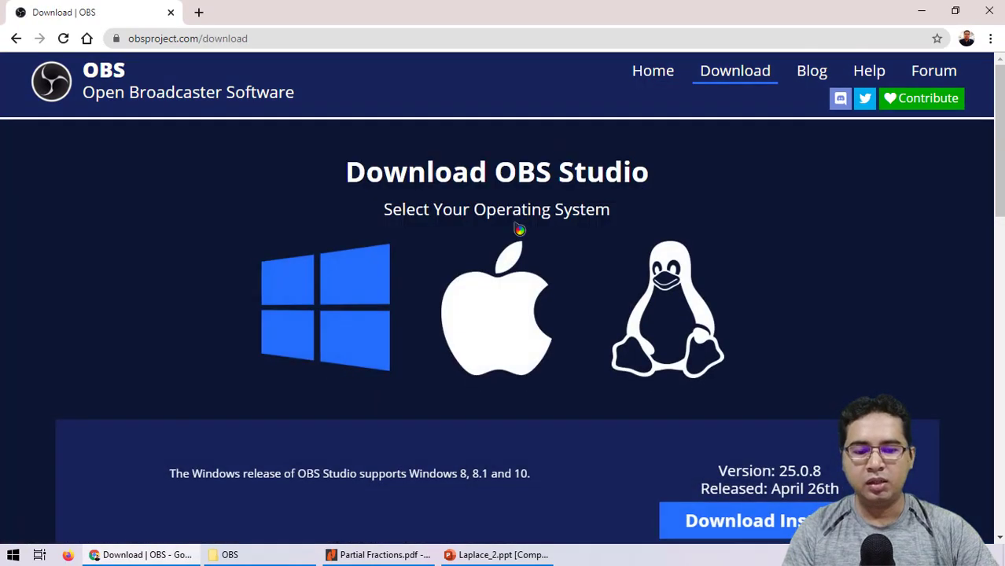
scroll(334, 255, "down", 1)
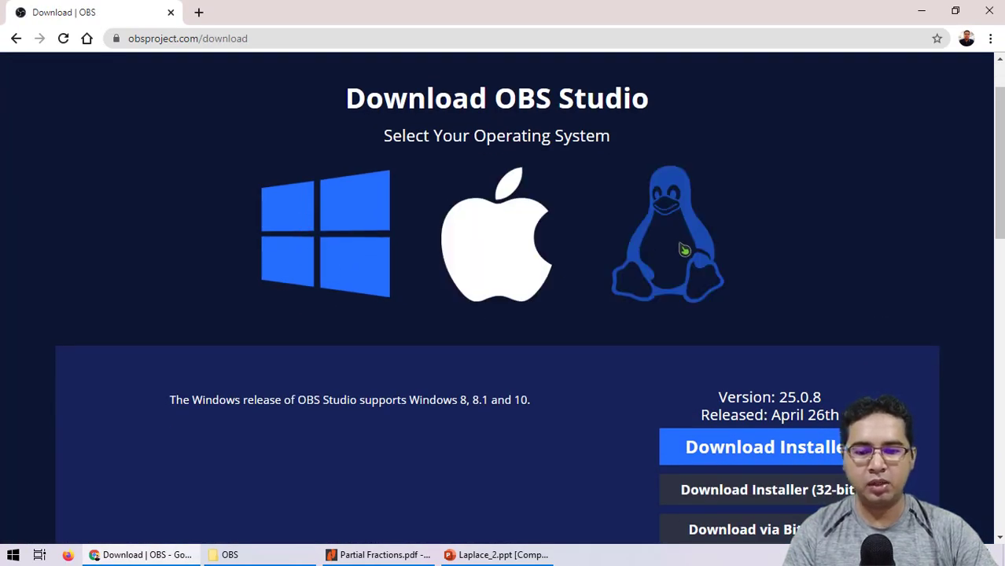
scroll(685, 249, "down", 2)
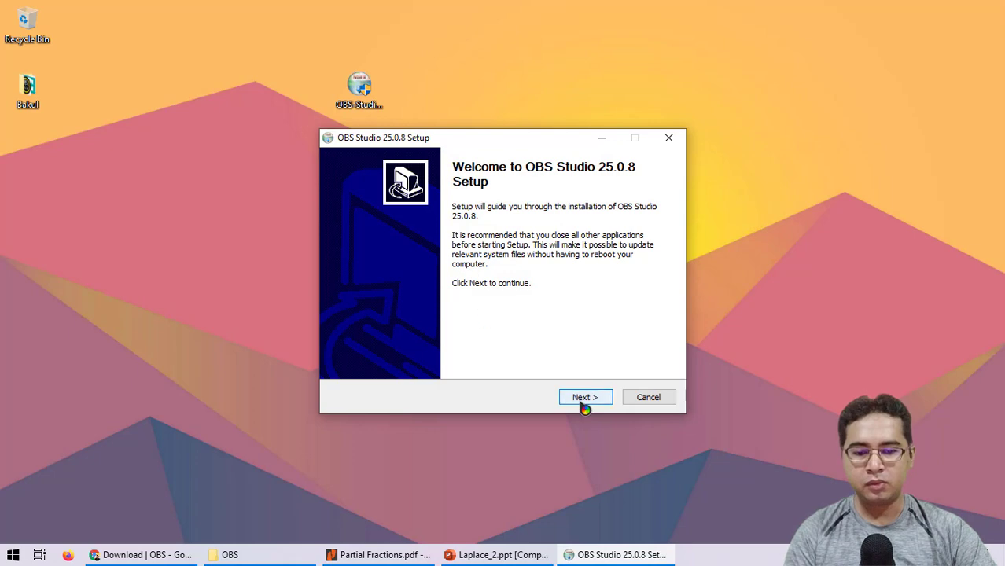
Go through the OBS Studio 25.0.8 Setup wizard and deal with the Auto-Configuration Wizard prompt at first launch.
left_click(585, 400)
left_click(585, 399)
left_click(585, 399)
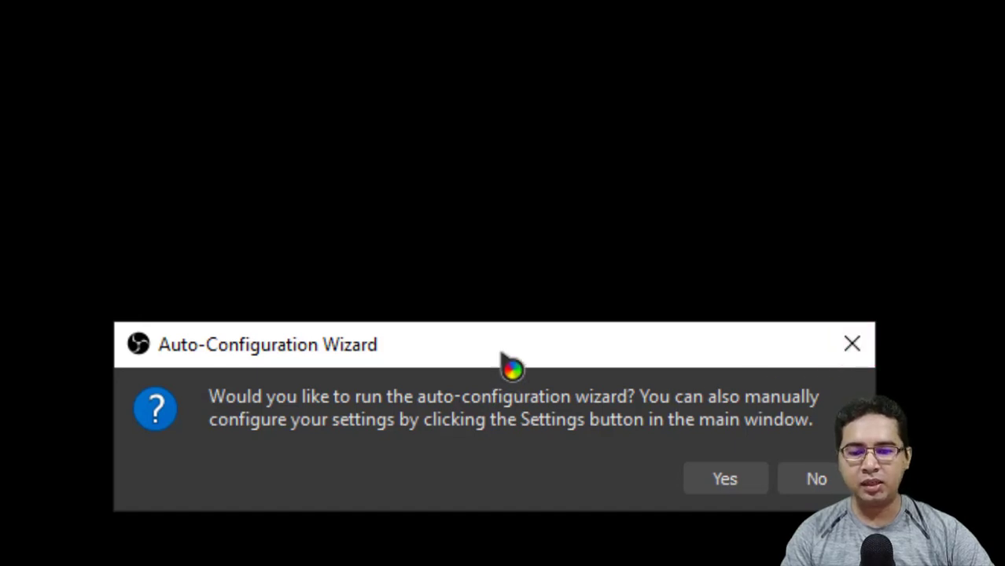
left_click_drag(512, 358, 610, 149)
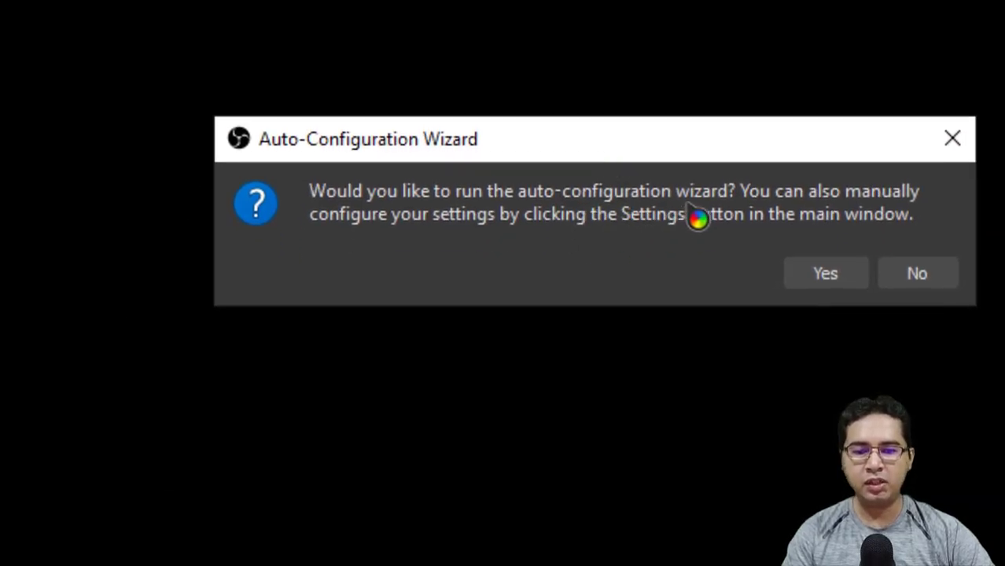
left_click(820, 280)
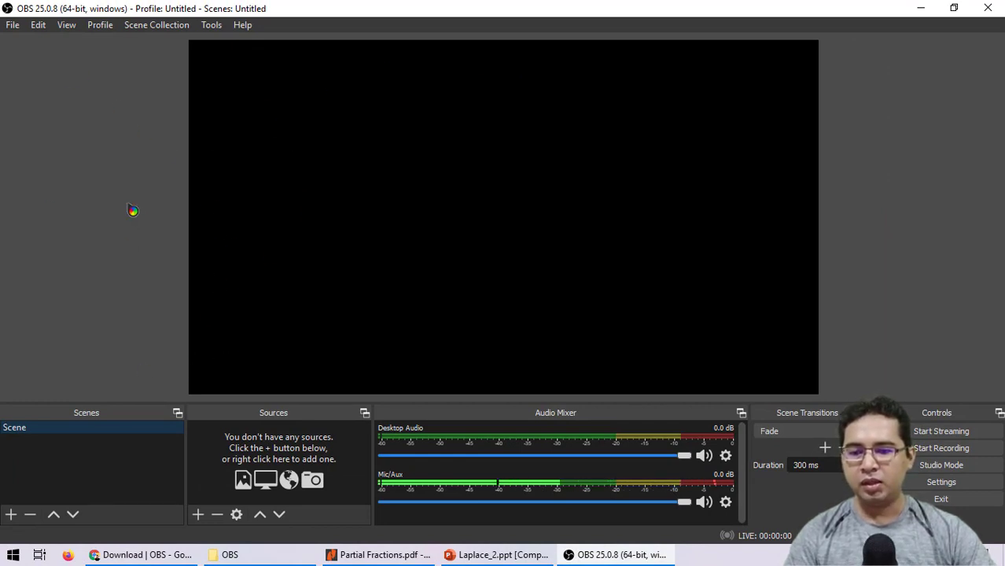
Try the Acri theme in the general settings, and set the interface theme to System.
left_click(427, 85)
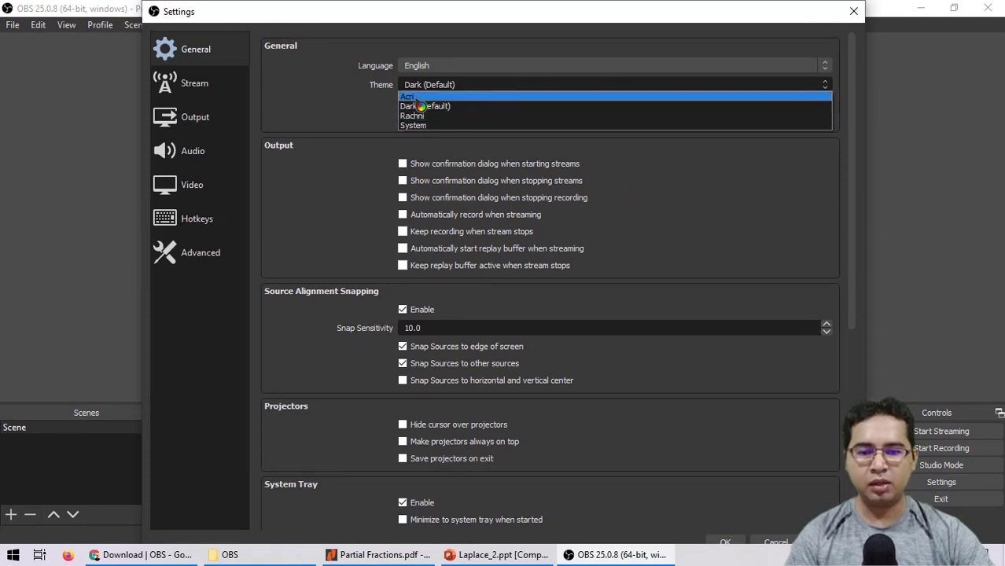
left_click(419, 106)
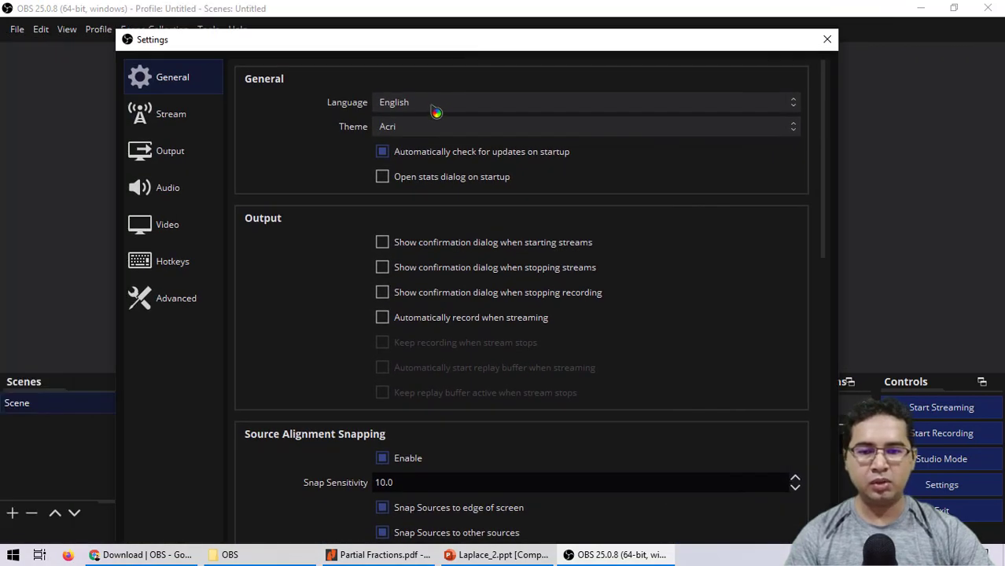
left_click(417, 132)
left_click(419, 164)
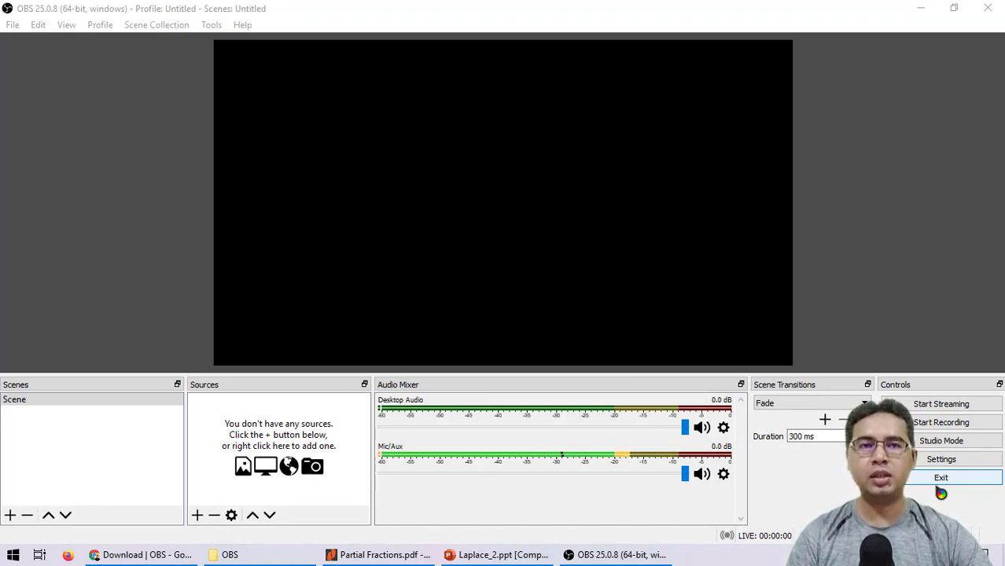
Add a new Display Capture source for Display 1 with cursor capture enabled.
left_click(197, 516)
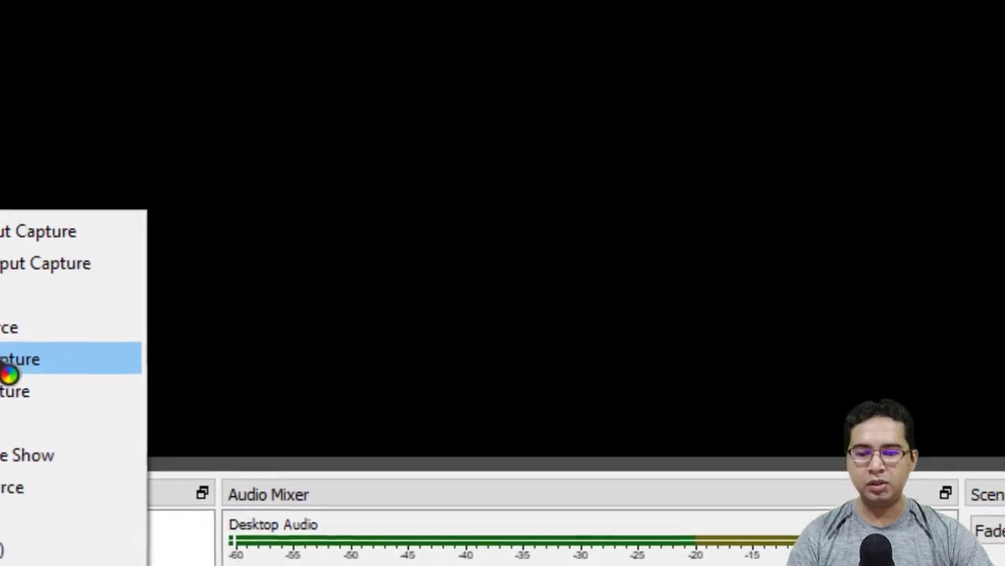
left_click(267, 320)
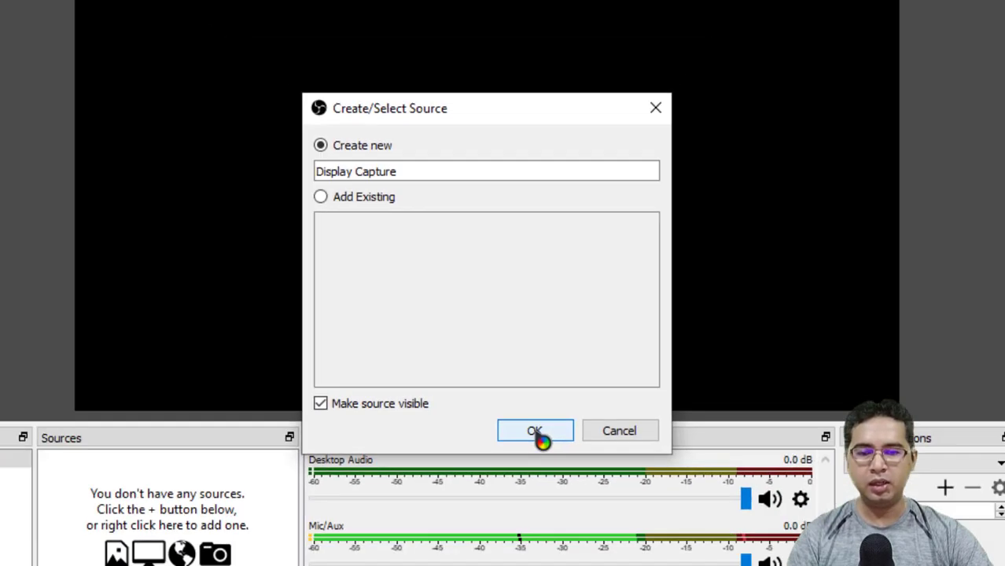
left_click(535, 500)
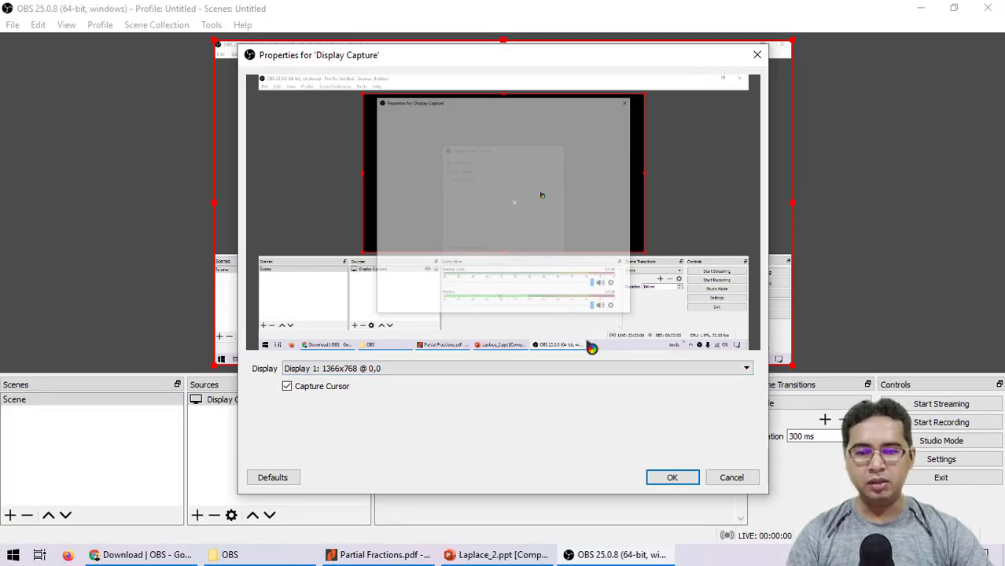
left_click(670, 476)
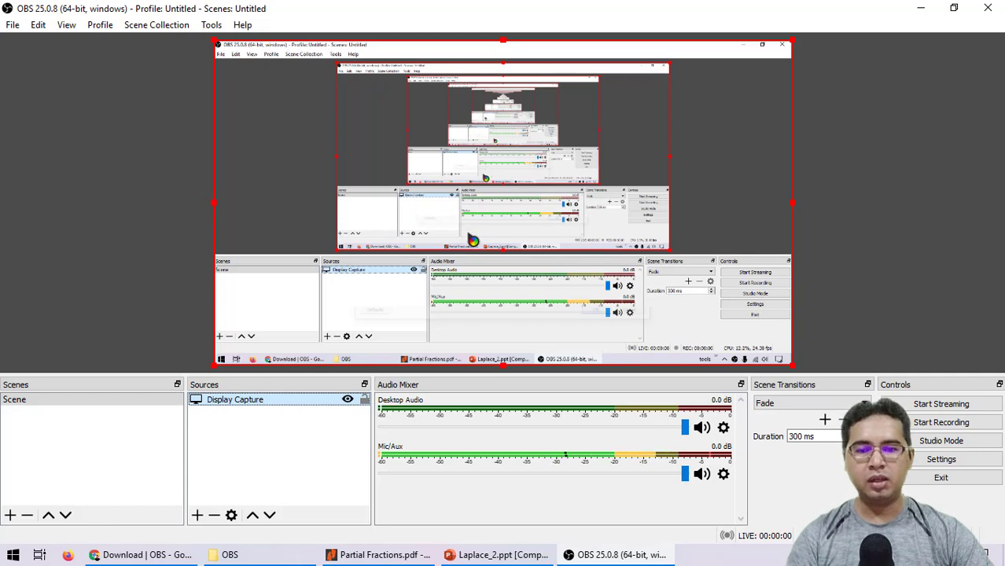
Close OBS Studio and open Graphics settings by searching Windows Settings for "graphi".
left_click(990, 8)
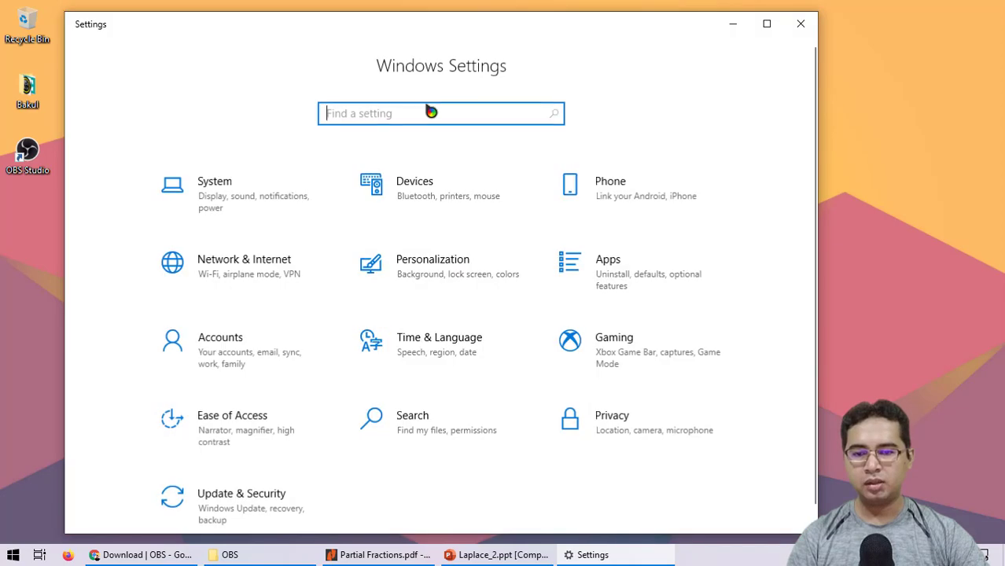
type("gra")
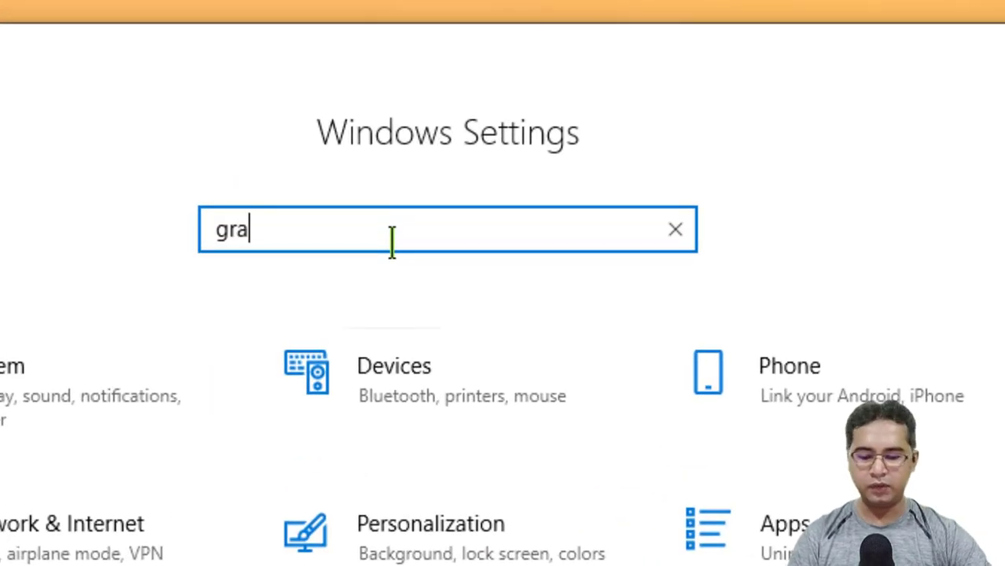
type("phi")
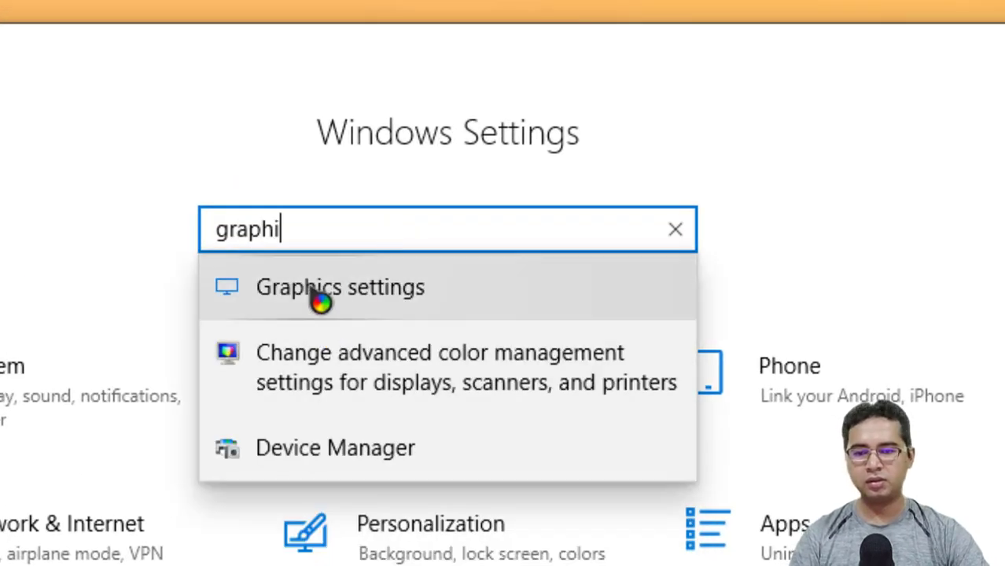
left_click(320, 298)
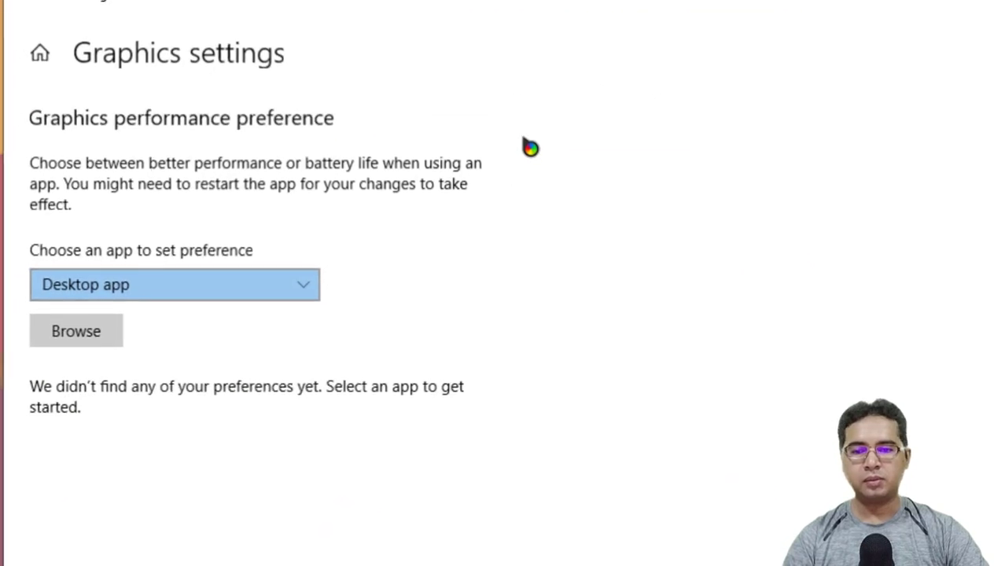
Add obs64.exe from the obs-studio bin 64bit folder as a desktop app with its own graphics preference.
left_click(100, 292)
left_click(79, 336)
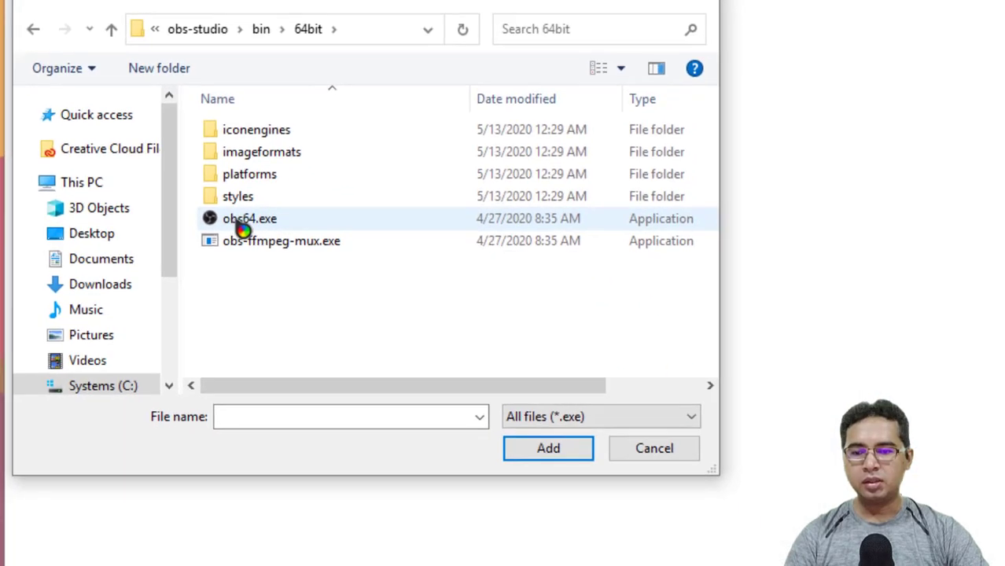
double_click(494, 426)
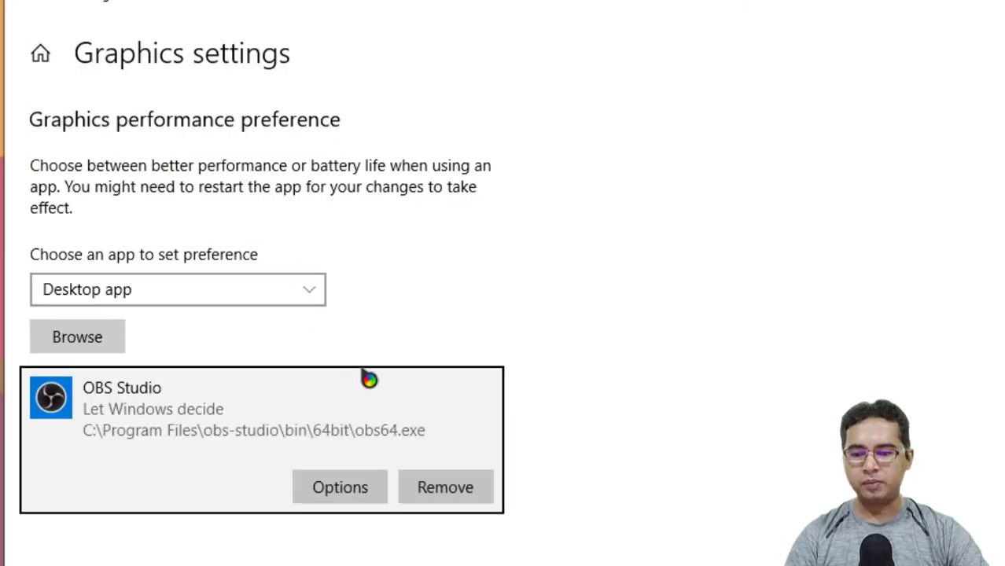
Try the Power saving and Let Windows decide options for OBS Studio, and save its graphics preference as High performance.
left_click(338, 489)
left_click(431, 342)
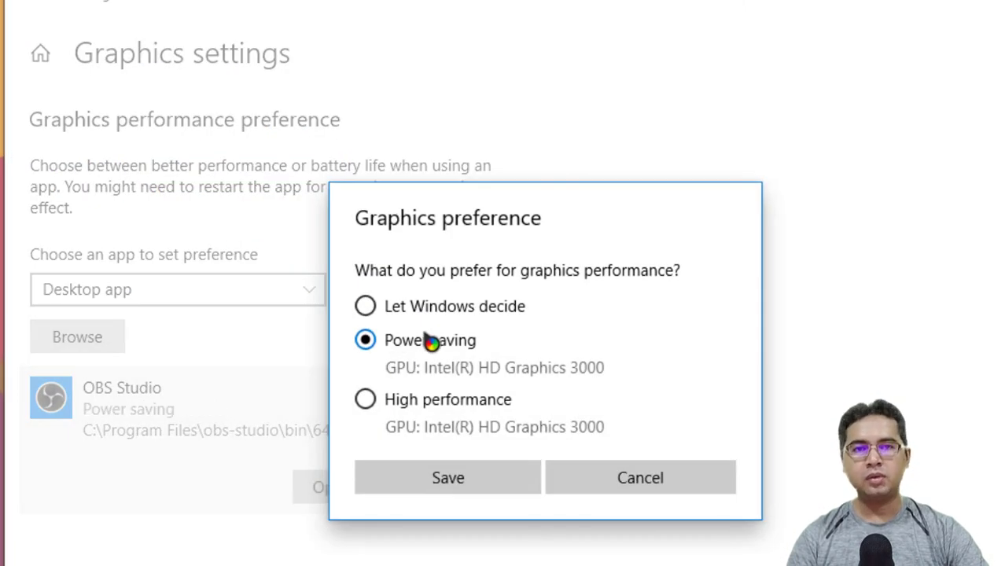
left_click(424, 307)
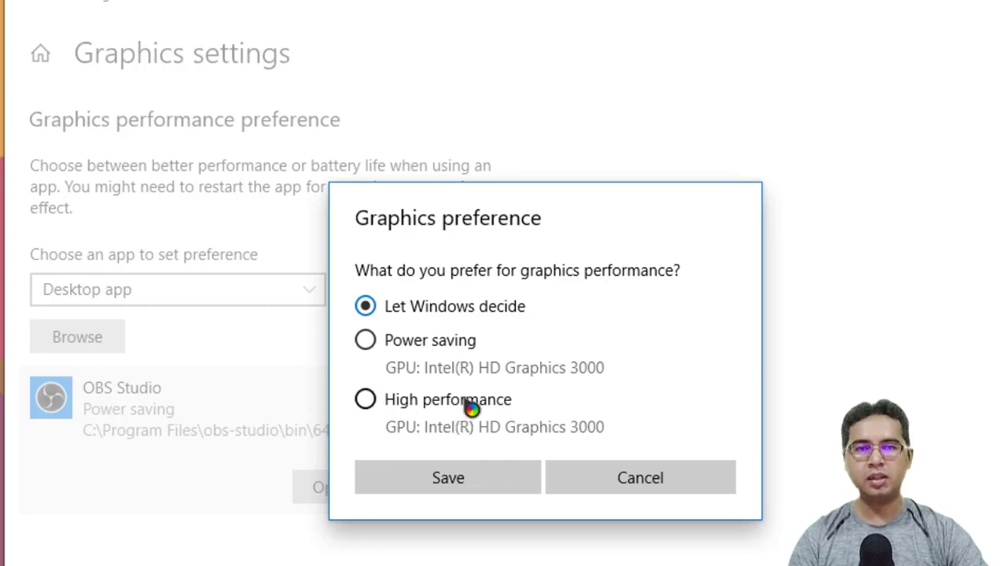
left_click(430, 348)
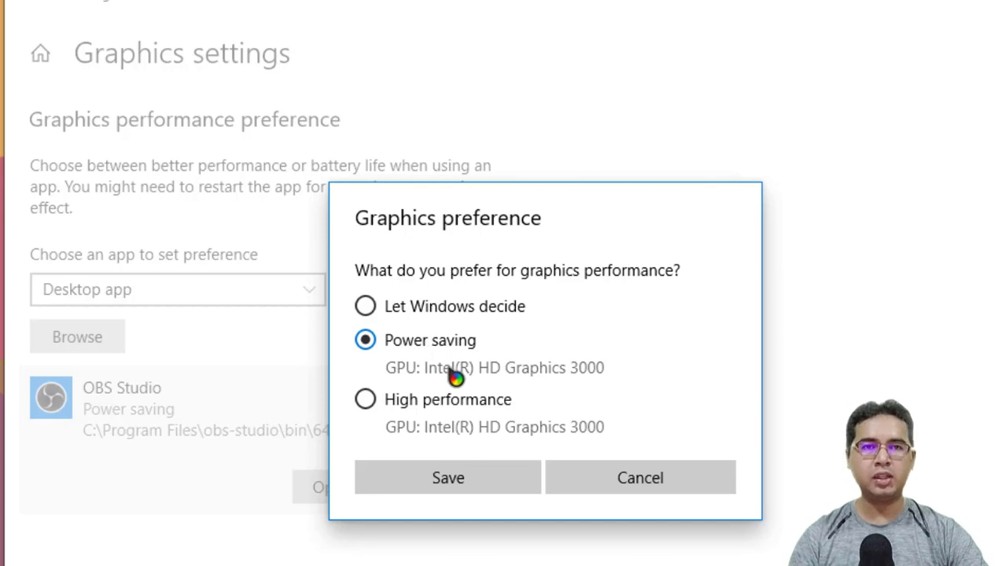
left_click(414, 408)
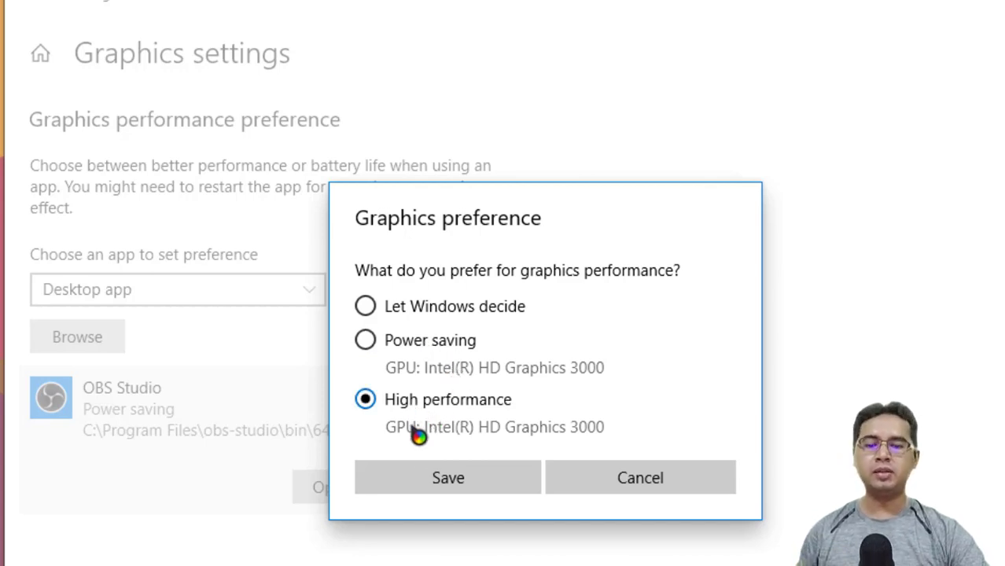
left_click(441, 477)
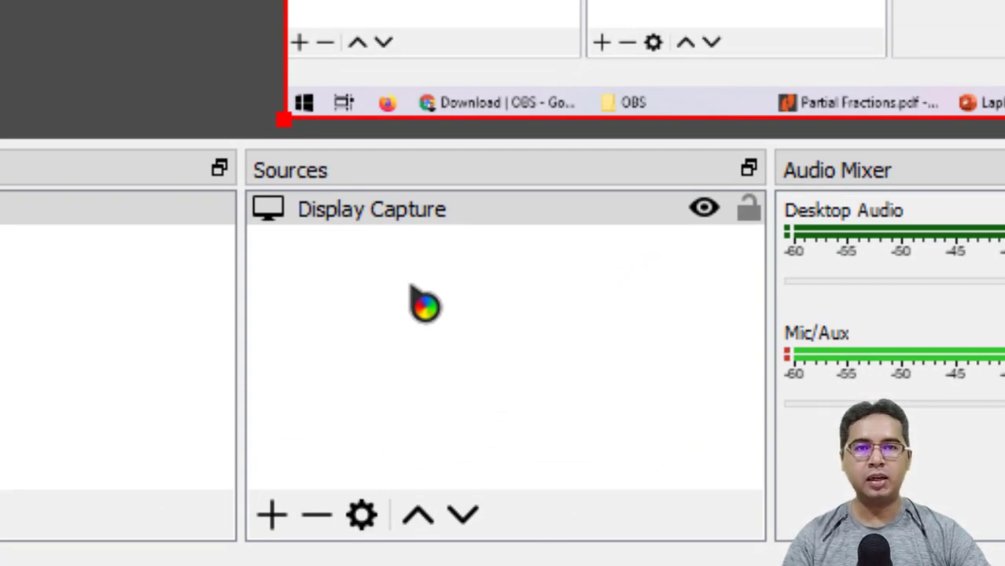
Add a new Text (GDI+) source named "Tajuk Subjek" to the scene.
right_click(425, 305)
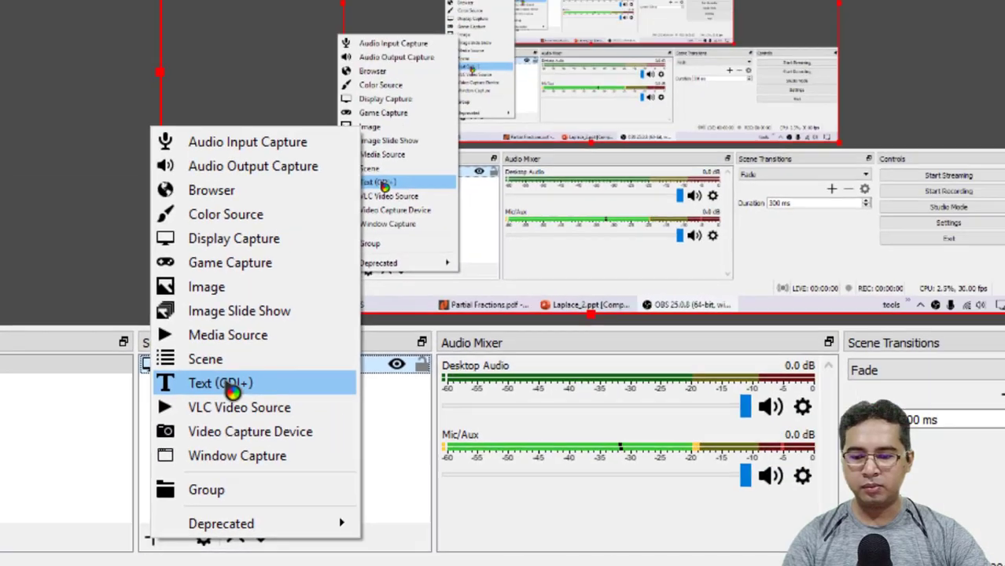
left_click(405, 258)
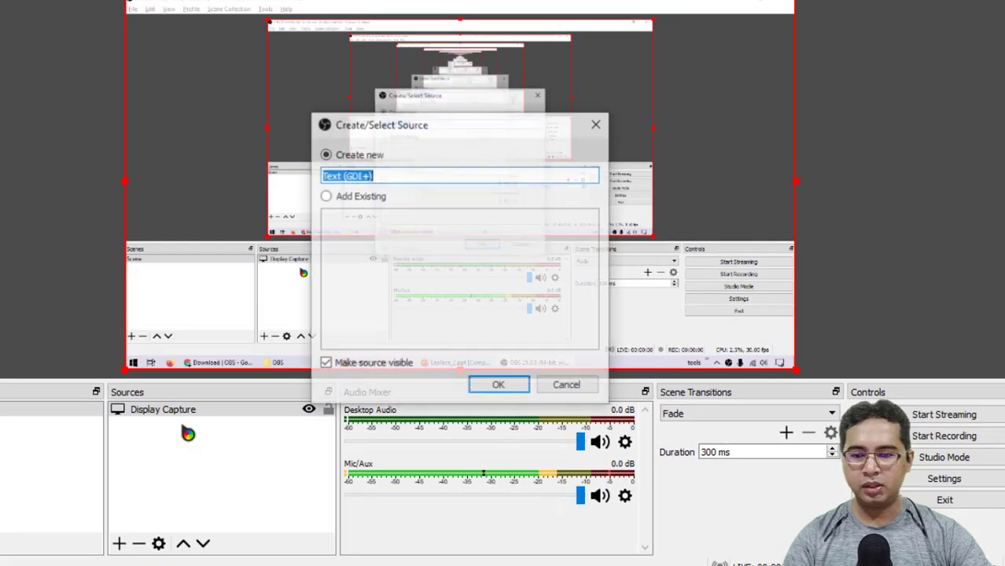
left_click(384, 174)
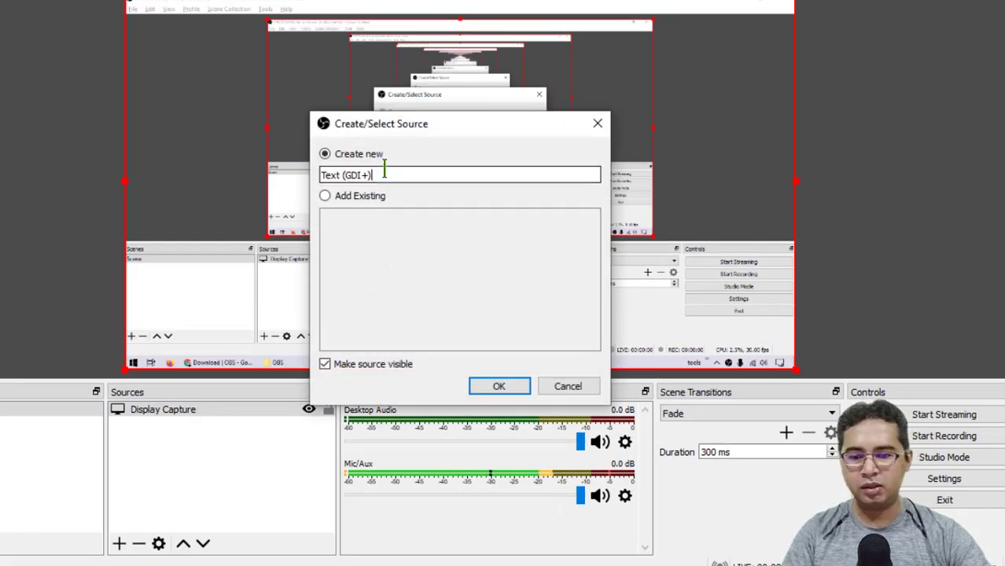
left_click_drag(384, 174, 303, 175)
type("Tajuk Subjek")
left_click(500, 400)
Enter "Matematik 1" as the source's text and move the properties dialog aside to reveal the preview.
left_click(411, 442)
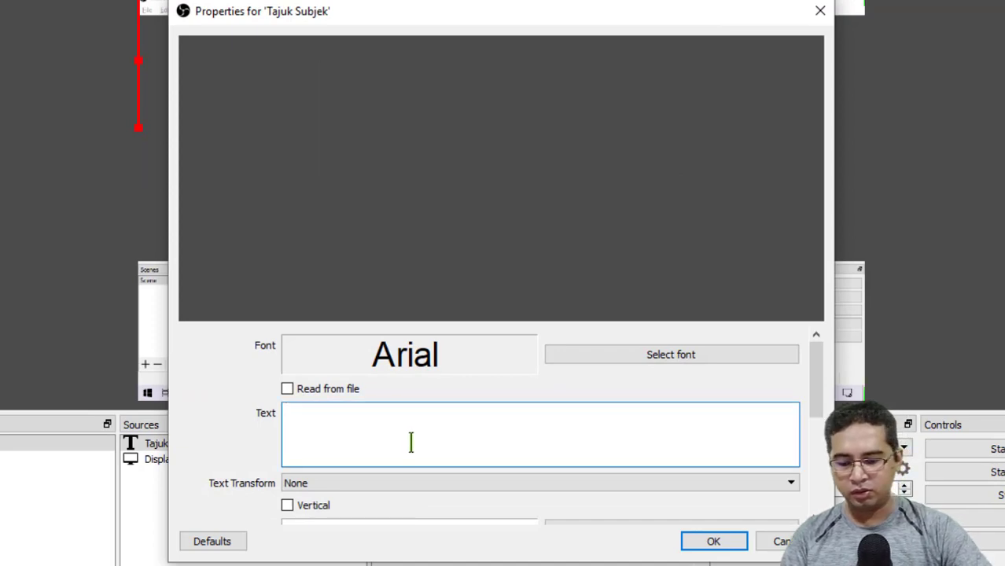
type("Matematik")
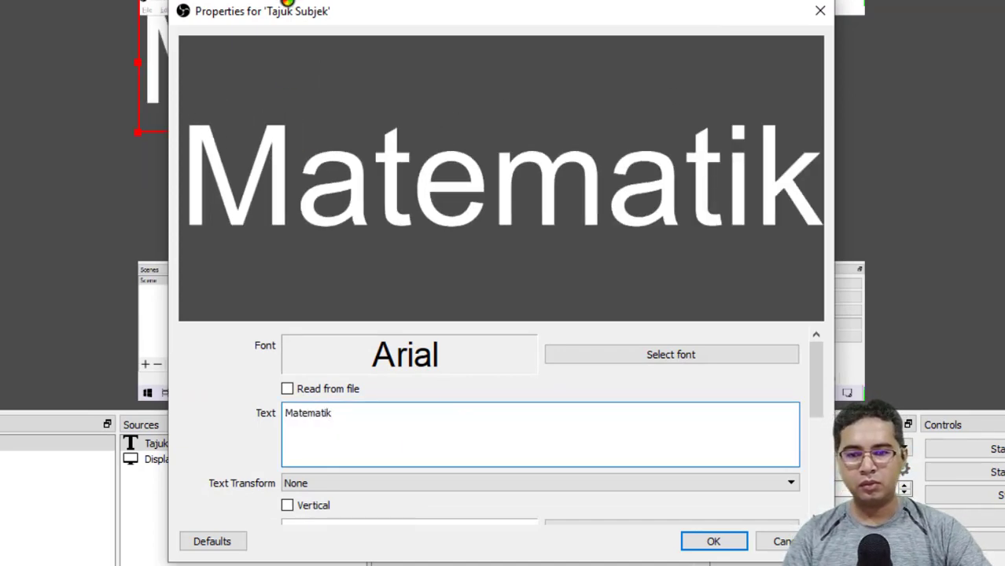
left_click_drag(287, 4, 578, 155)
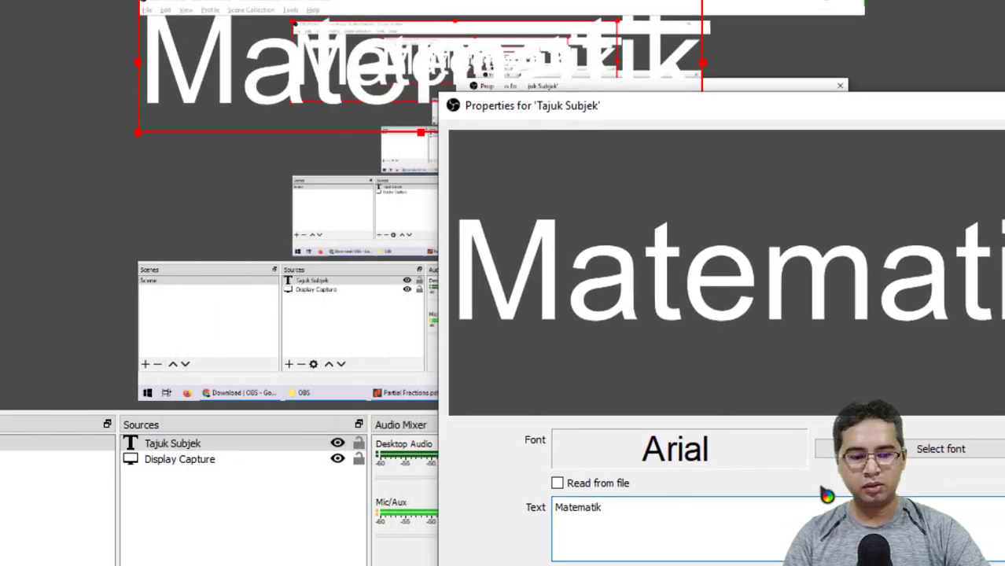
scroll(691, 489, "down", 2)
scroll(680, 497, "up", 2)
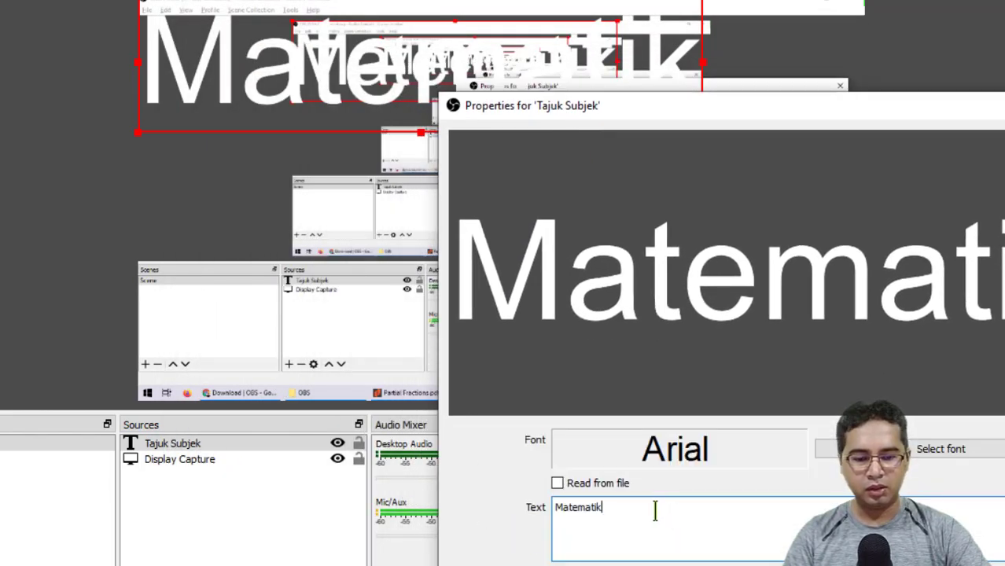
type("1")
Enable an outline on the Matematik 1 text and set its colour to red (#ff0000).
scroll(656, 511, "down", 5)
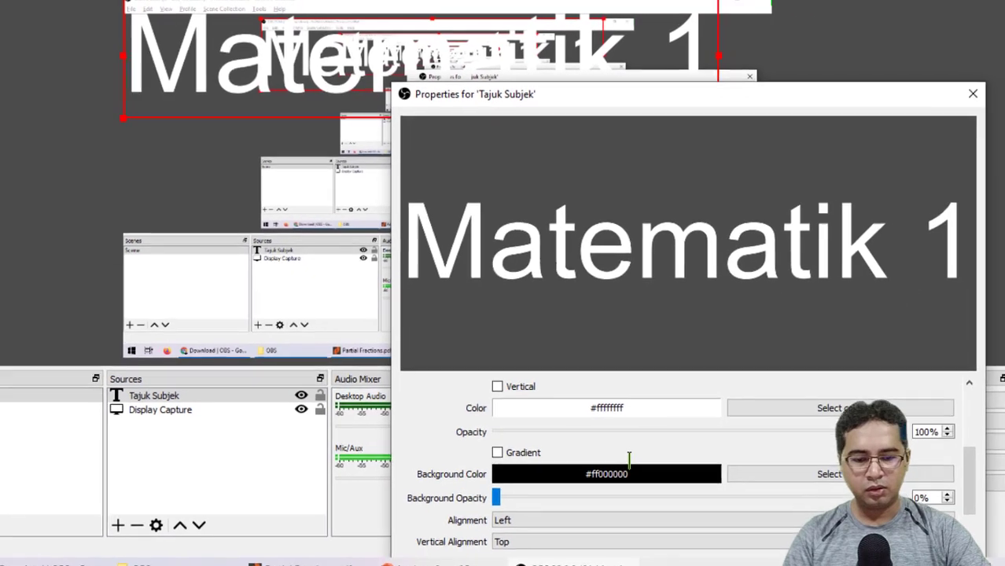
scroll(633, 472, "up", 2)
scroll(669, 476, "down", 2)
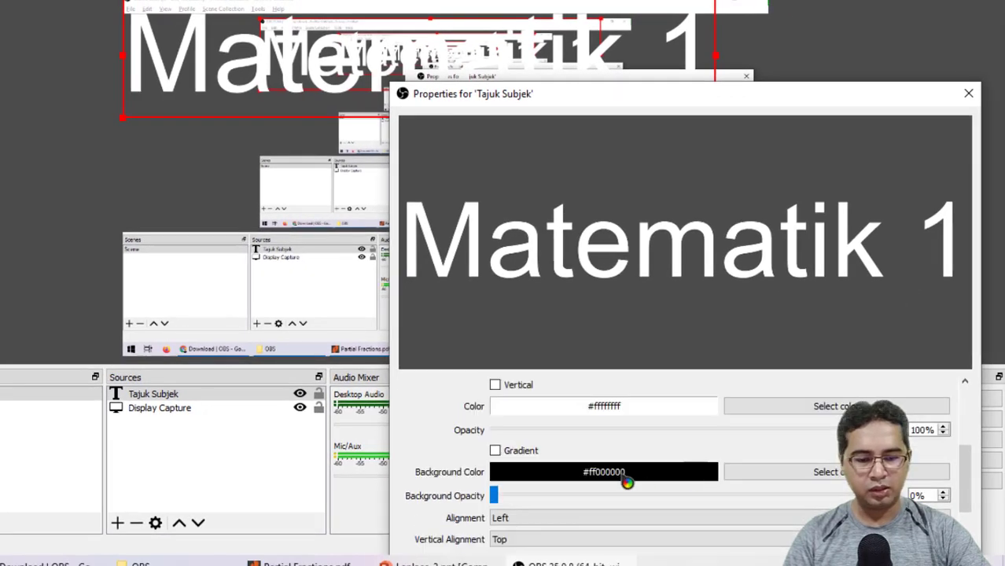
scroll(590, 417, "down", 3)
left_click(810, 475)
left_click(557, 284)
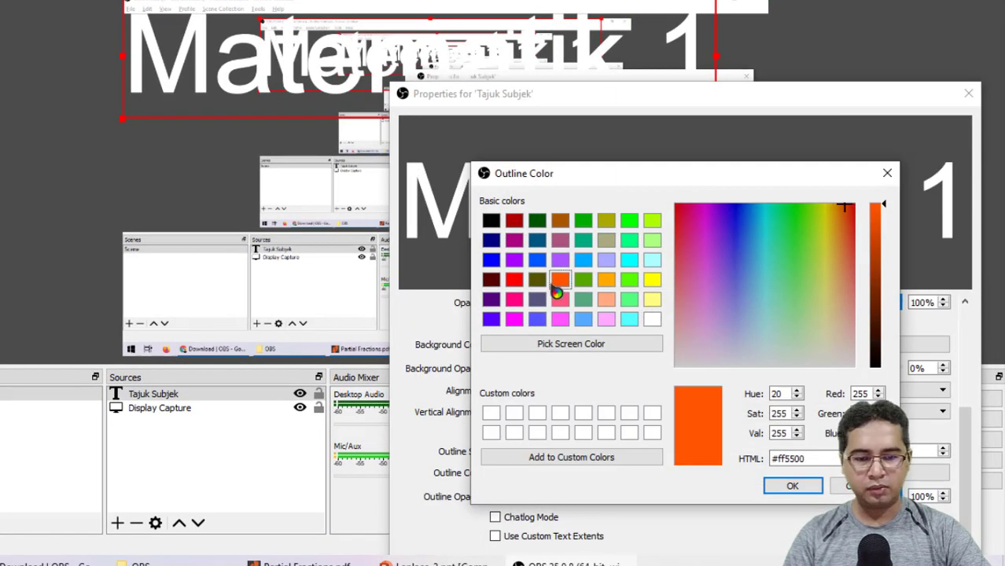
left_click(514, 279)
left_click(787, 485)
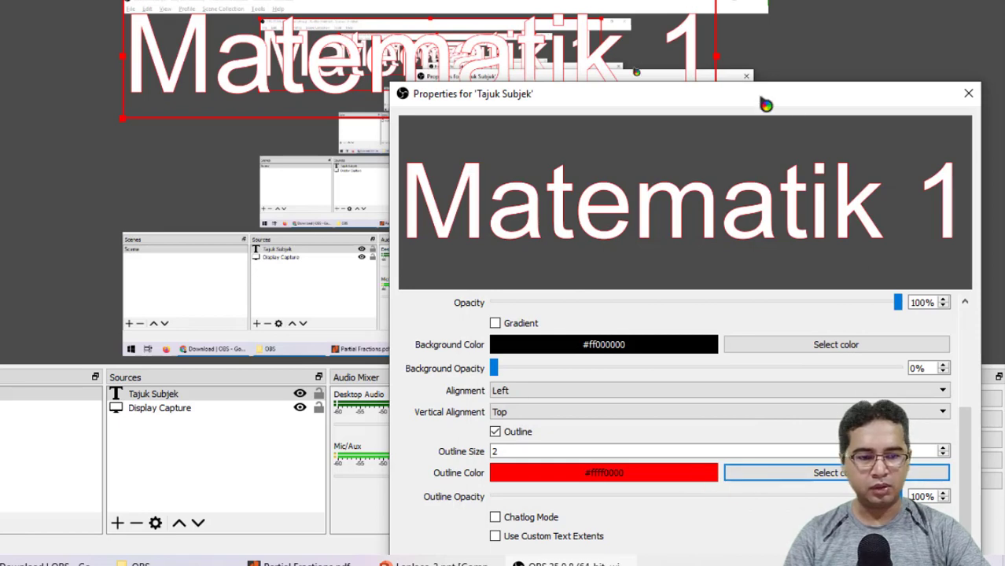
Close the text properties, hide the Display Capture source, and shrink the Matematik 1 title to just over a third of the canvas width.
left_click_drag(767, 105, 611, 31)
left_click(720, 490)
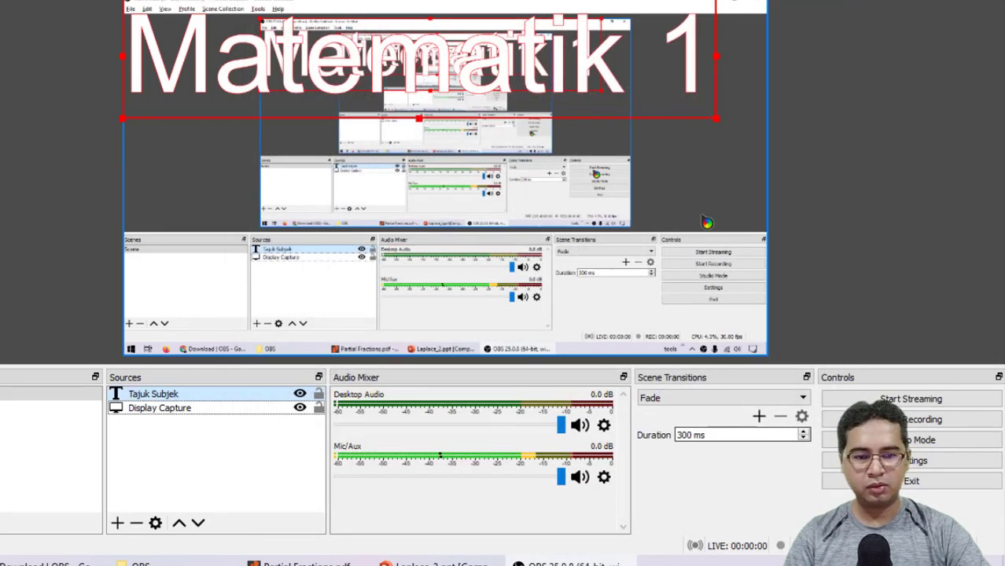
left_click_drag(705, 122, 405, 79)
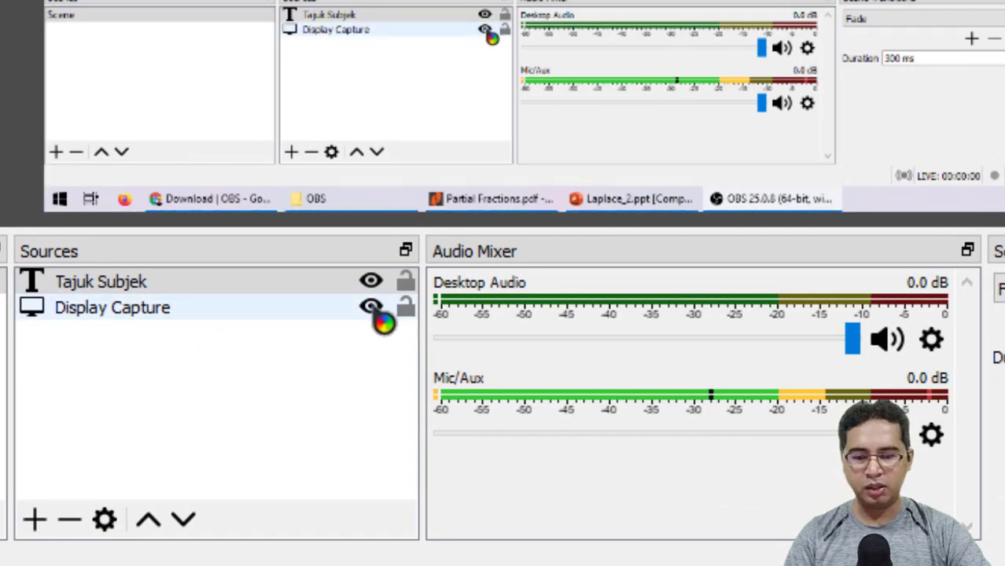
left_click(373, 309)
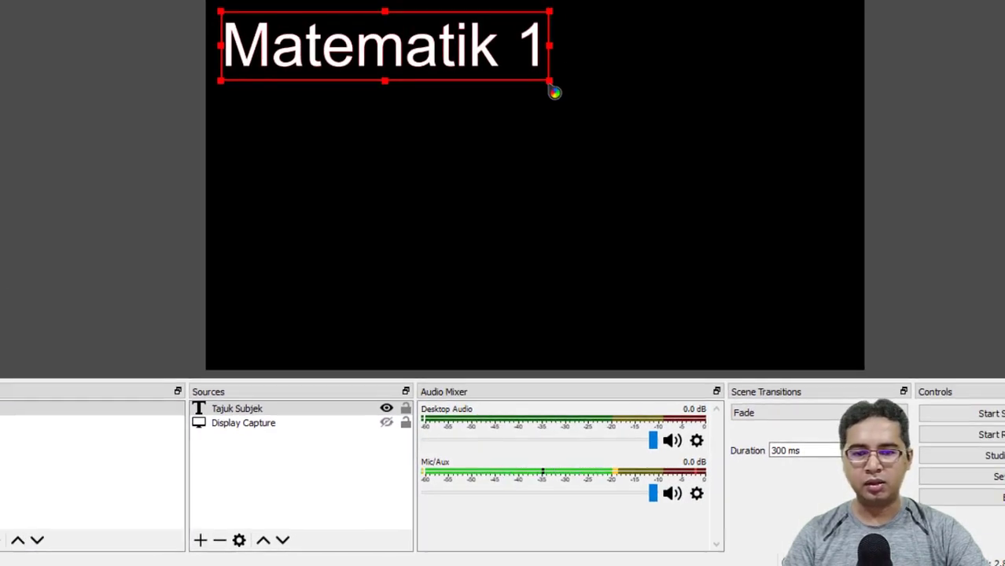
left_click_drag(551, 77, 482, 75)
Add a new Image source named "Image" that fills the canvas with the blue bokeh circles picture.
left_click(200, 540)
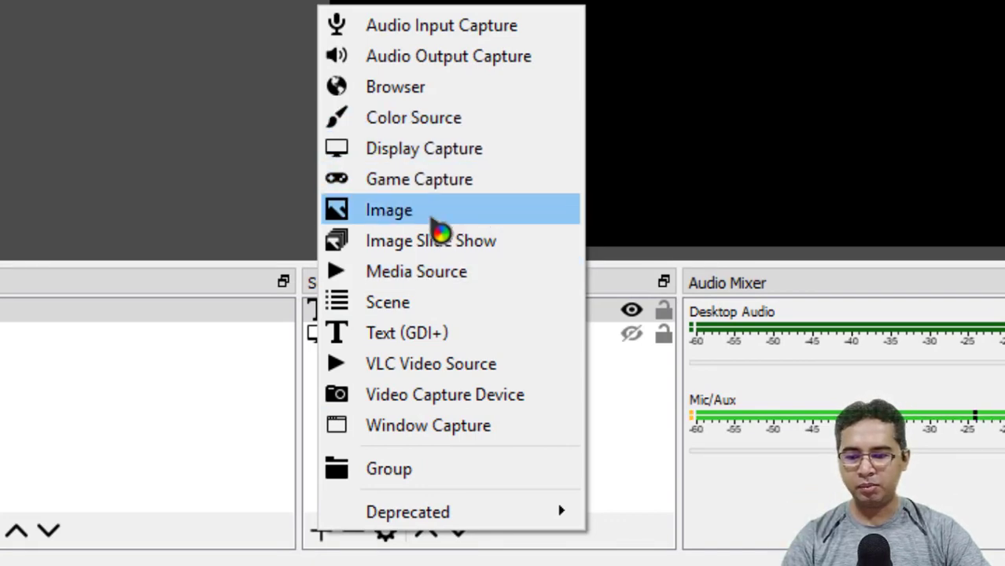
left_click(432, 214)
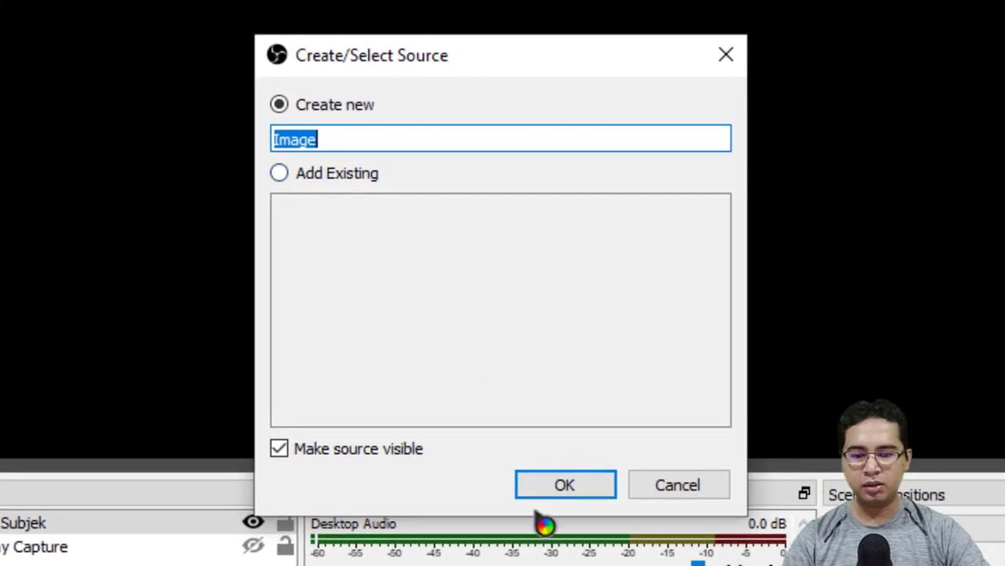
left_click(564, 485)
left_click(659, 387)
left_click(597, 514)
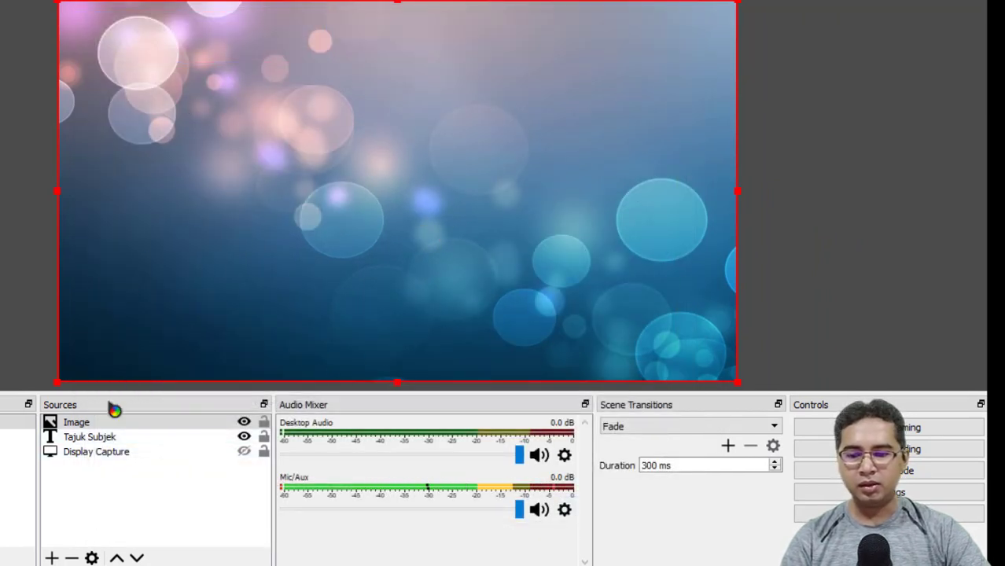
Move the Tajuk Subjek source above the Image source so the title lies over the background picture.
left_click(97, 444)
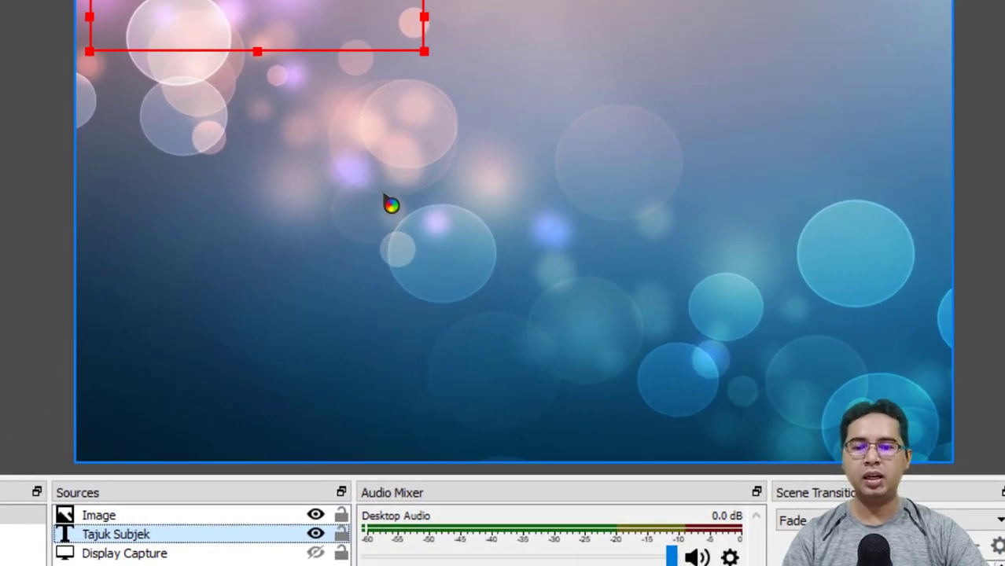
left_click(189, 519)
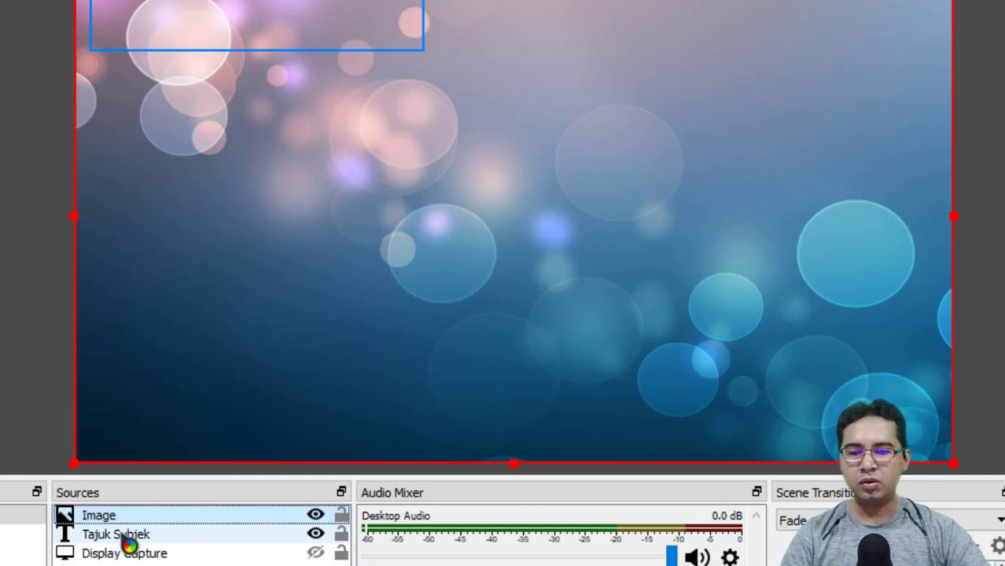
left_click(127, 540)
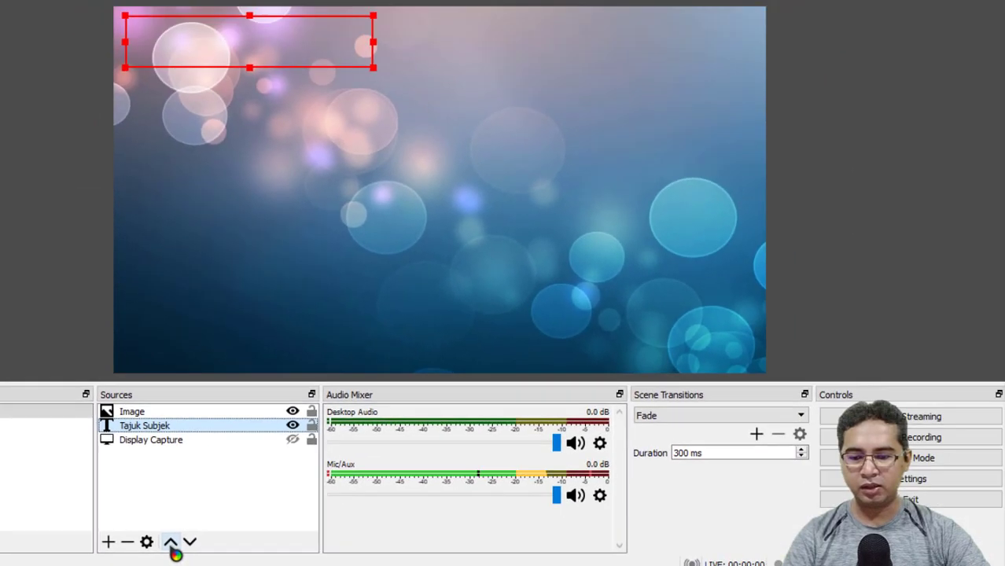
left_click(170, 543)
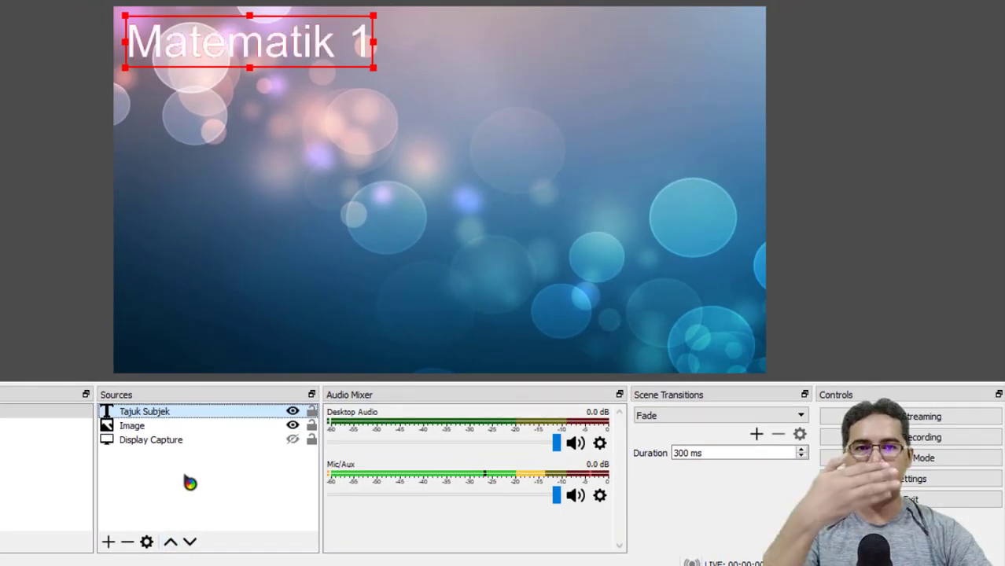
Reorder the sources so Display Capture sits above Image and directly below Tajuk Subjek.
left_click(173, 441)
left_click(171, 542)
left_click(171, 543)
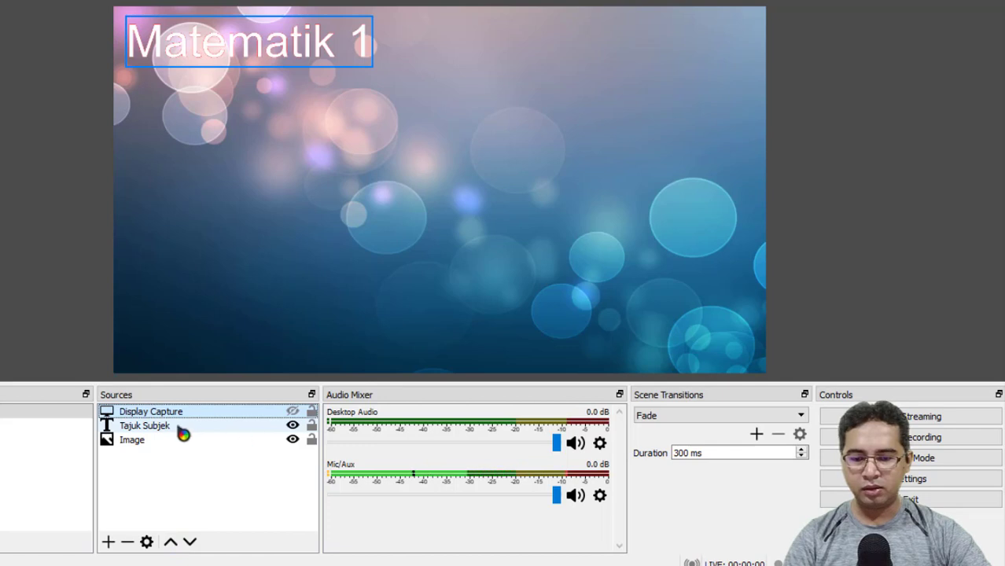
left_click(176, 425)
left_click(175, 542)
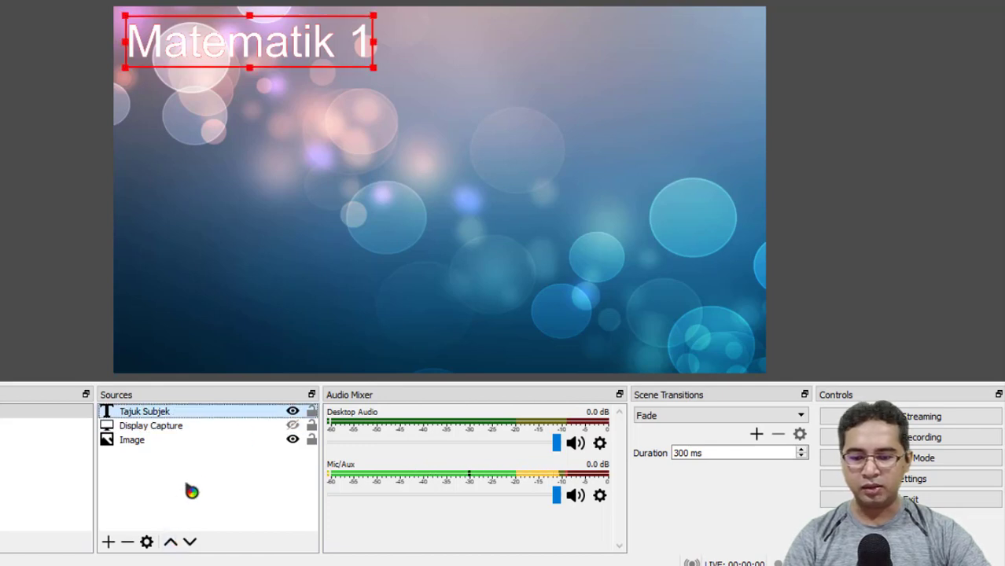
Show the Display Capture source again, scale it to about three quarters of the canvas width, and place it beneath the Matematik 1 title.
left_click(292, 427)
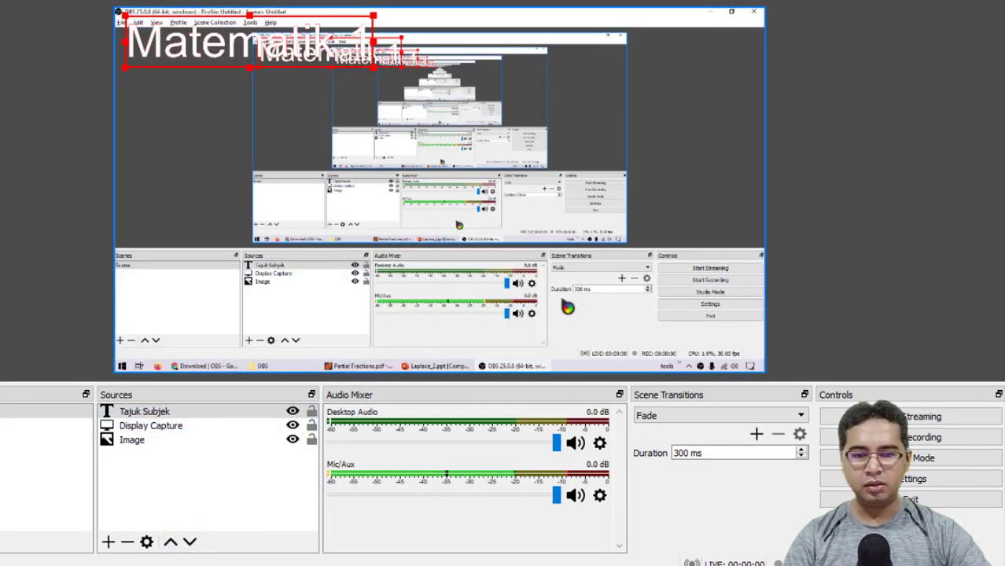
left_click(713, 332)
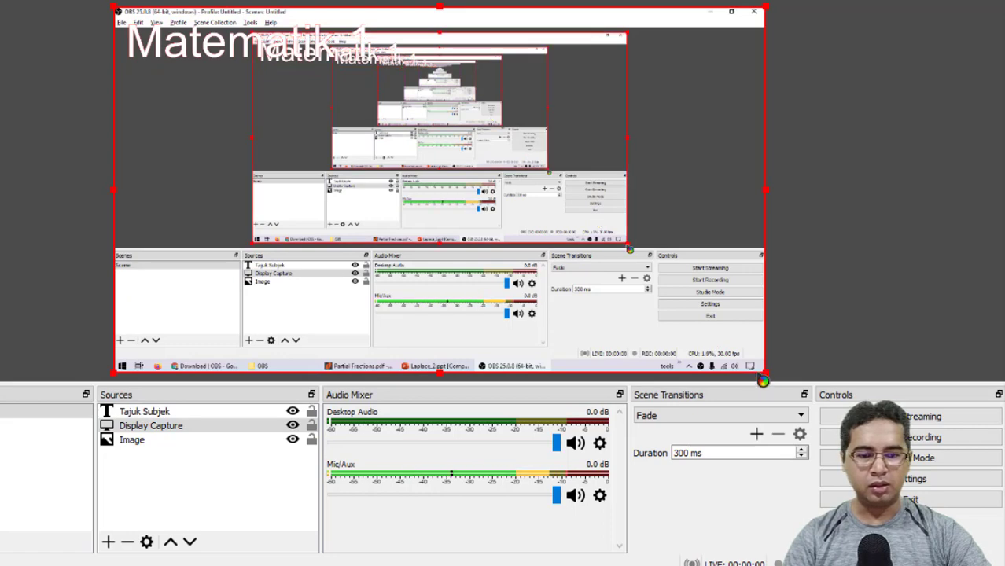
left_click_drag(763, 379, 591, 275)
left_click_drag(442, 221, 452, 277)
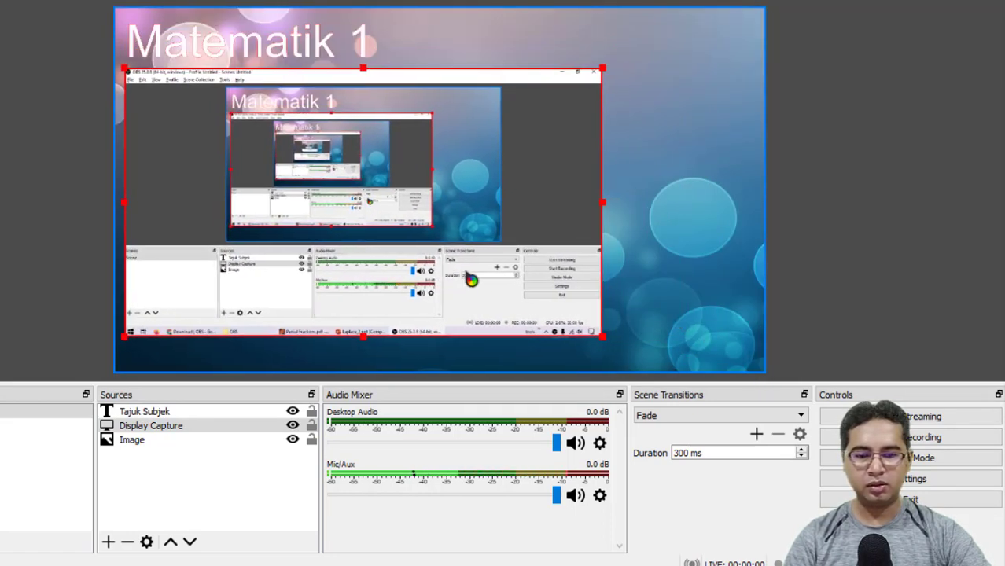
Start adding another source to the scene.
left_click(109, 542)
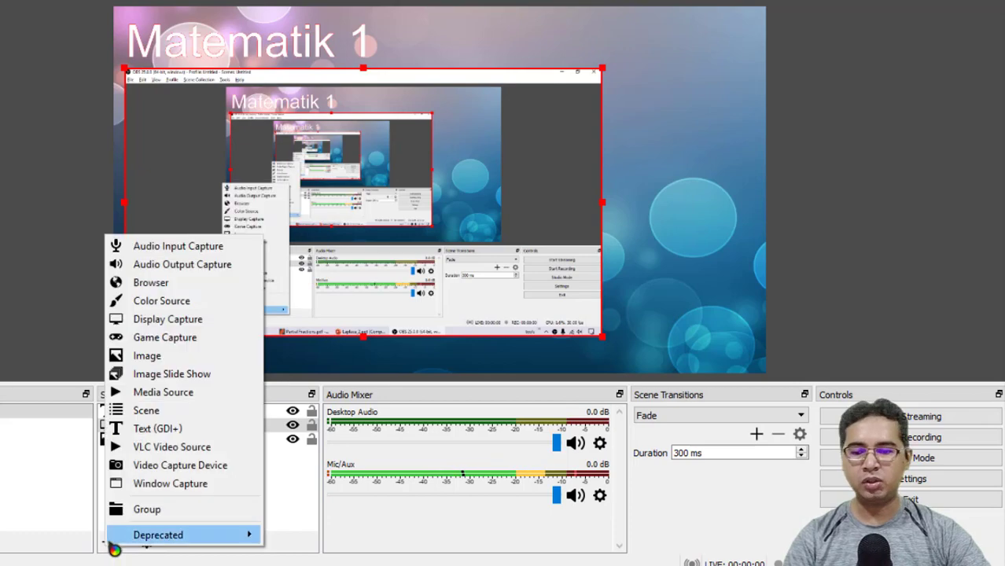